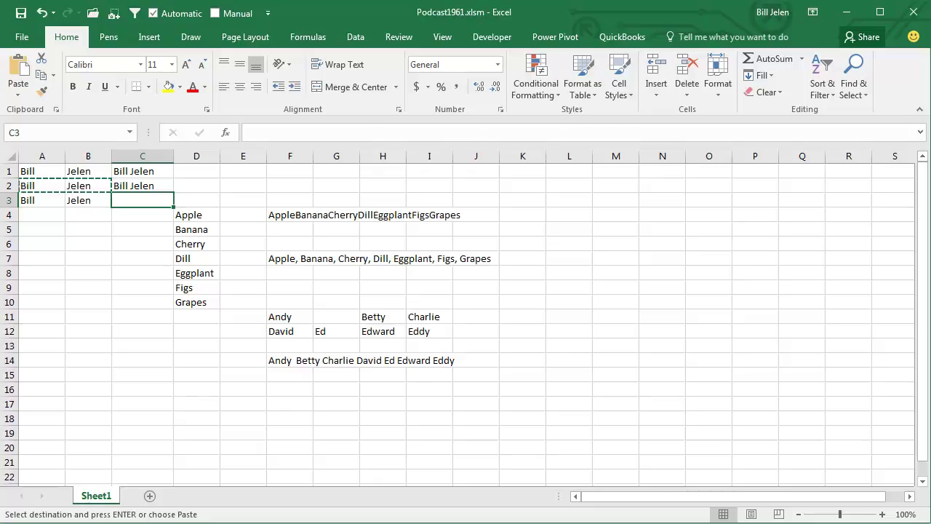
{"action": "key", "text": "Up"}
{"action": "key", "text": "Up"}
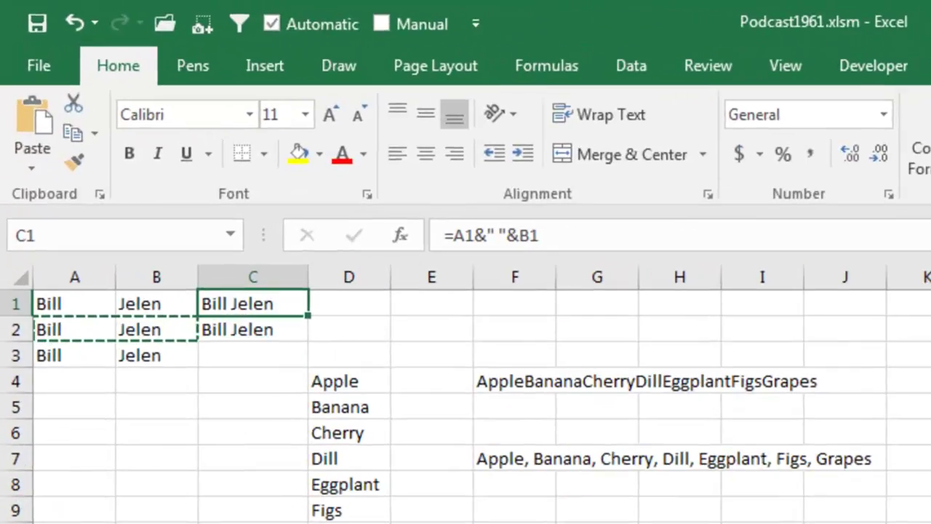
{"action": "key", "text": "F2"}
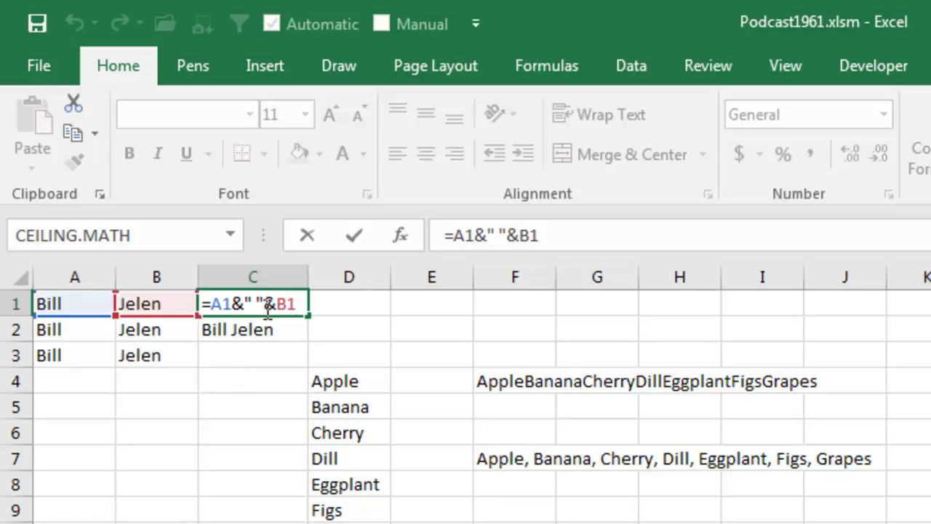
{"action": "key", "text": "Return"}
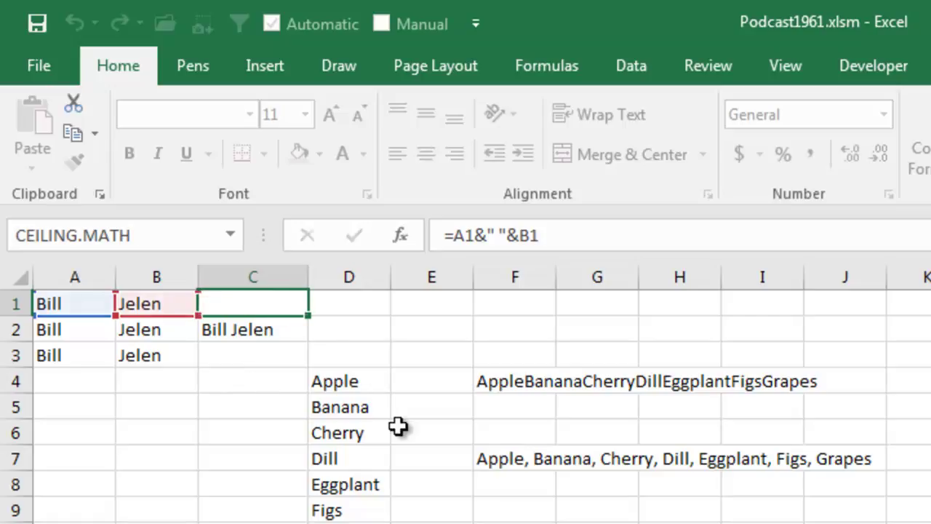
{"action": "key", "text": "F2"}
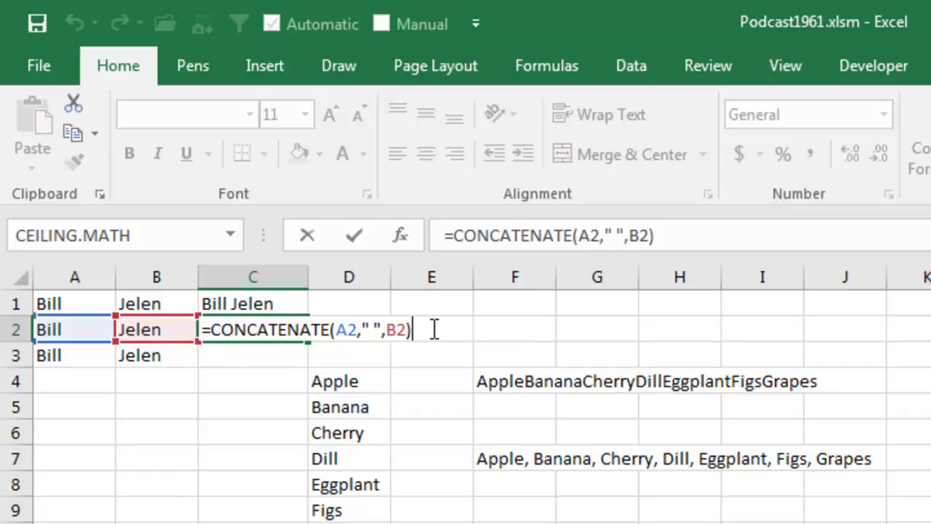
{"action": "key", "text": "ctrl+Return"}
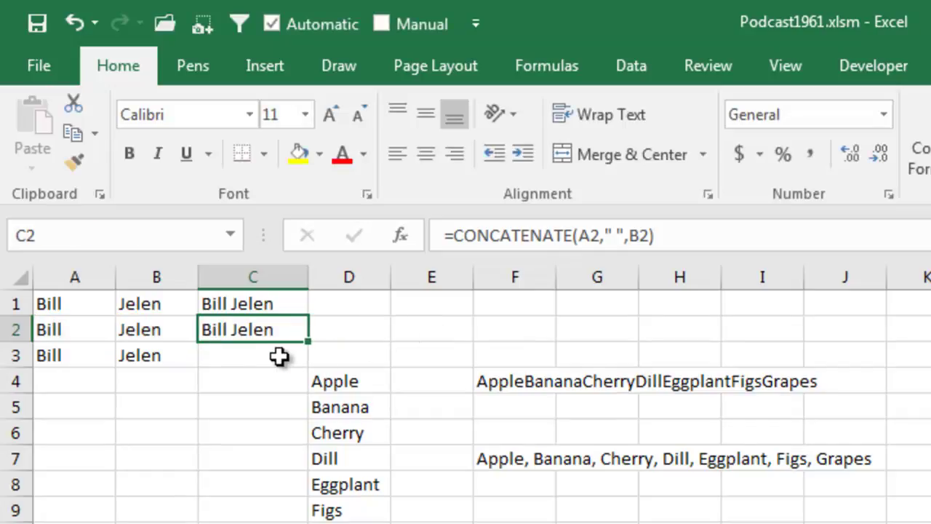
{"action": "left_click", "coordinate": [268, 356]}
{"action": "type", "text": "="}
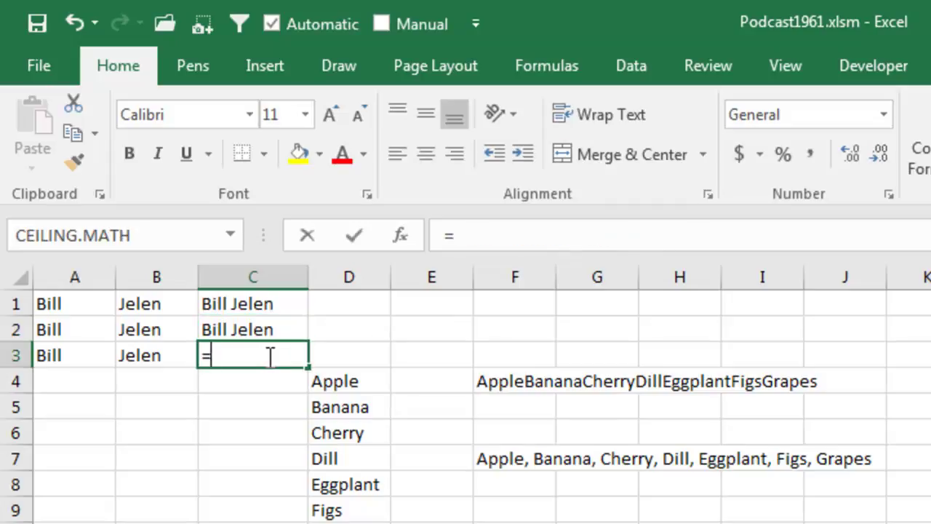
{"action": "type", "text": "con"}
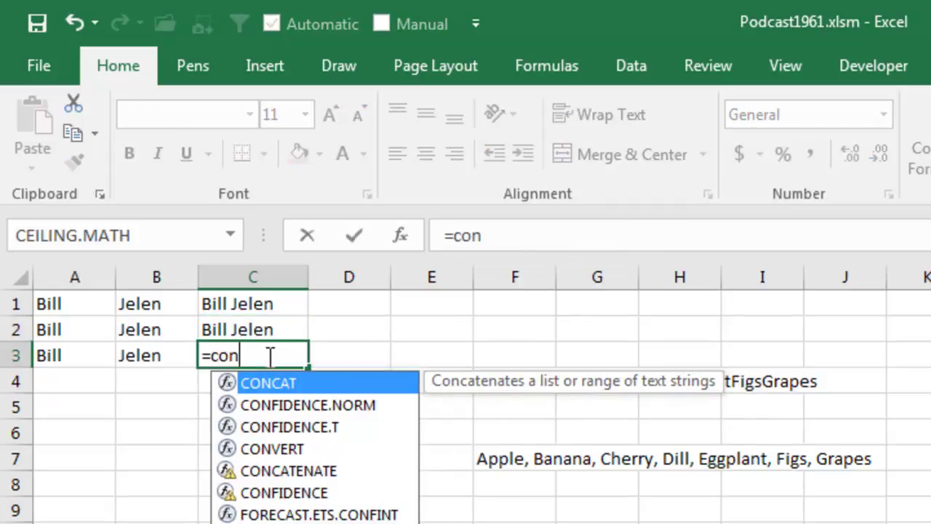
{"action": "type", "text": "cate"}
{"action": "key", "text": "Tab"}
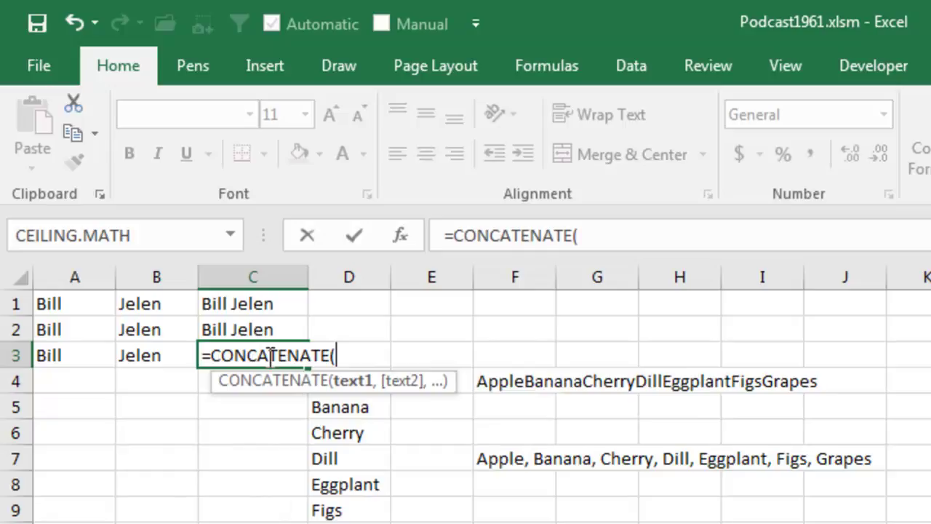
{"action": "key", "text": "Left"}
{"action": "key", "text": "Left"}
{"action": "key", "text": "shift+Right"}
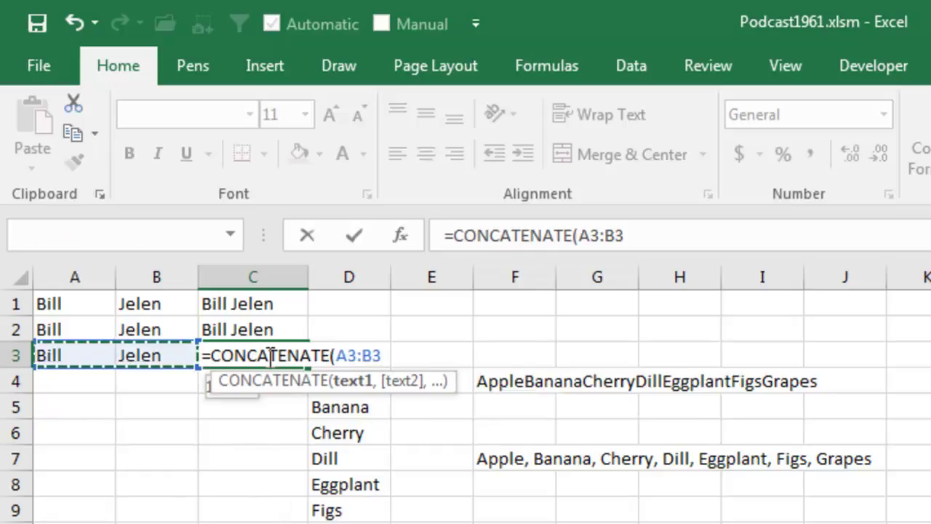
{"action": "type", "text": ")"}
{"action": "key", "text": "Return"}
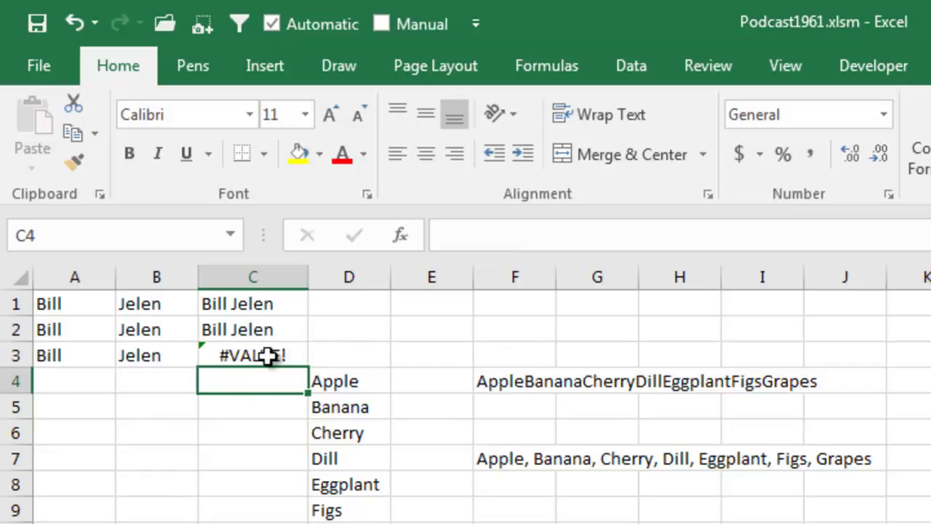
{"action": "left_click", "coordinate": [269, 355]}
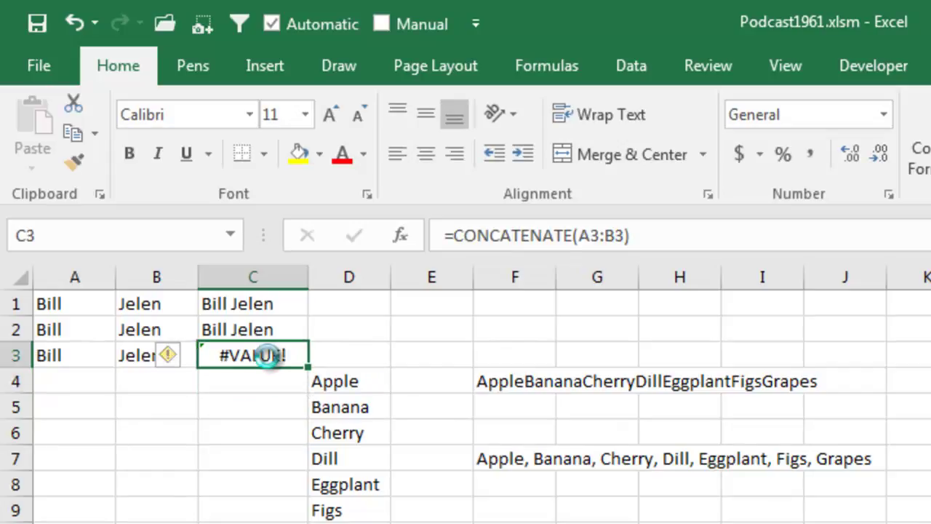
{"action": "key", "text": "Delete"}
{"action": "left_click", "coordinate": [509, 380]}
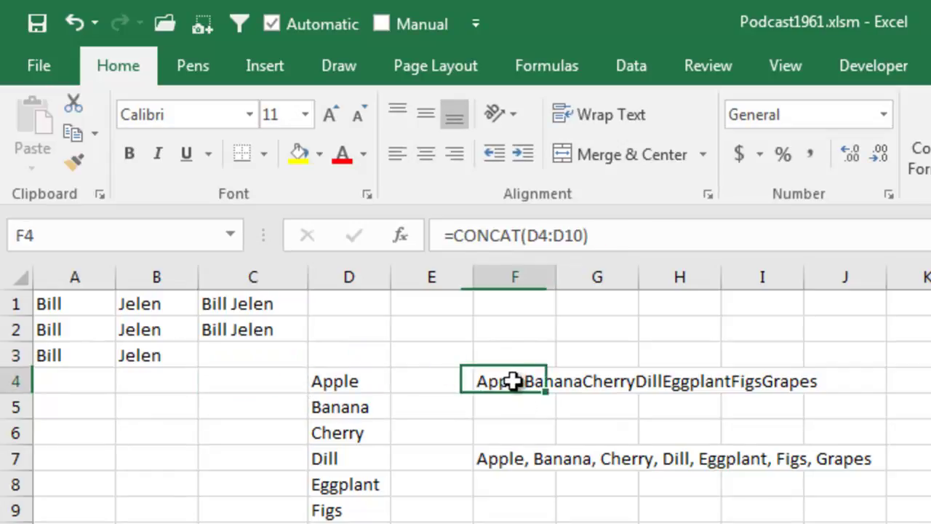
{"action": "key", "text": "F2"}
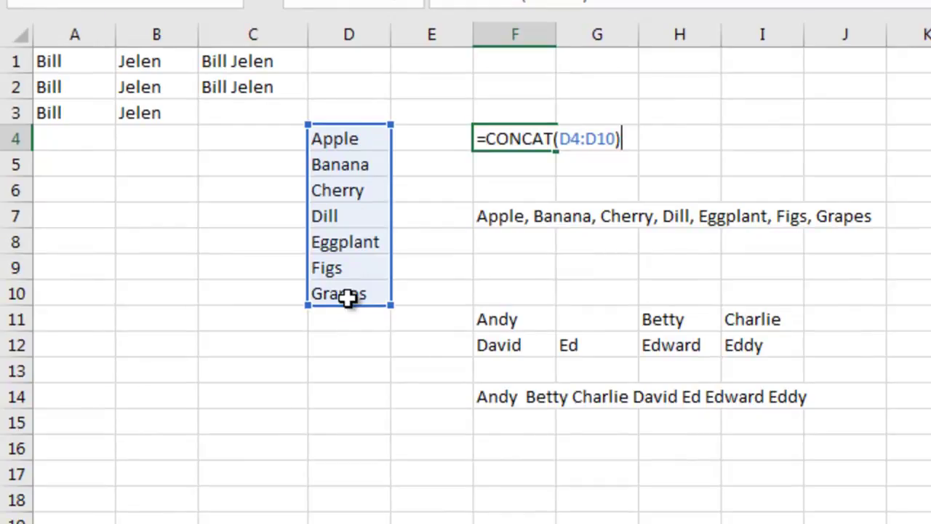
{"action": "key", "text": "ctrl+Return"}
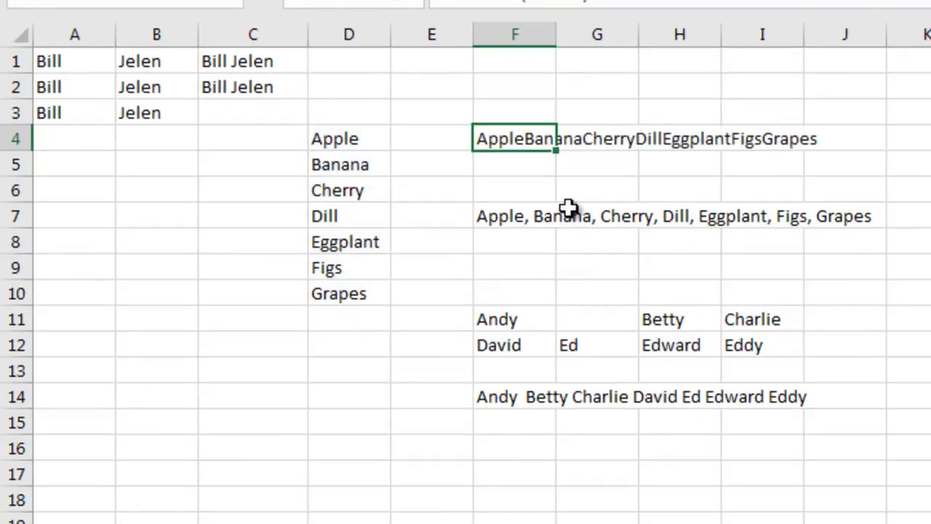
{"action": "left_click", "coordinate": [528, 157]}
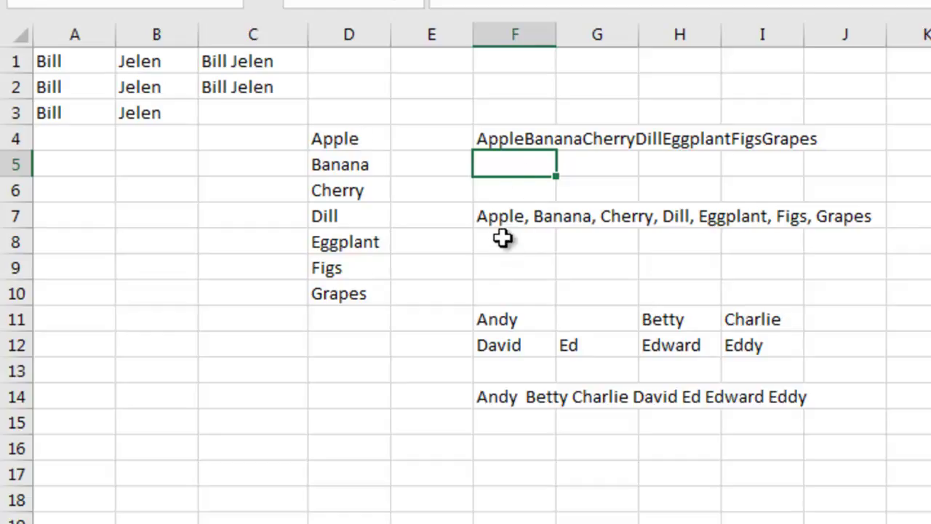
{"action": "left_click", "coordinate": [502, 218]}
{"action": "key", "text": "F2"}
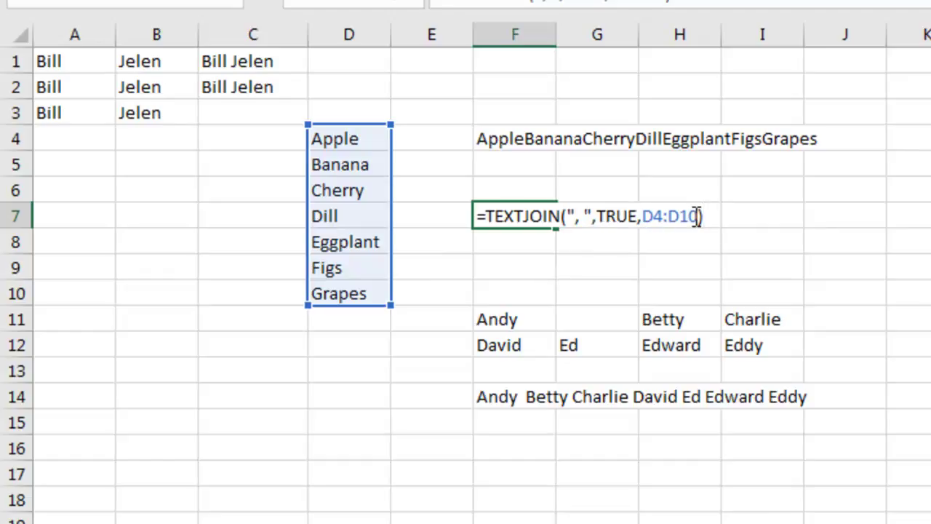
{"action": "key", "text": "ctrl+Return"}
{"action": "key", "text": "Return"}
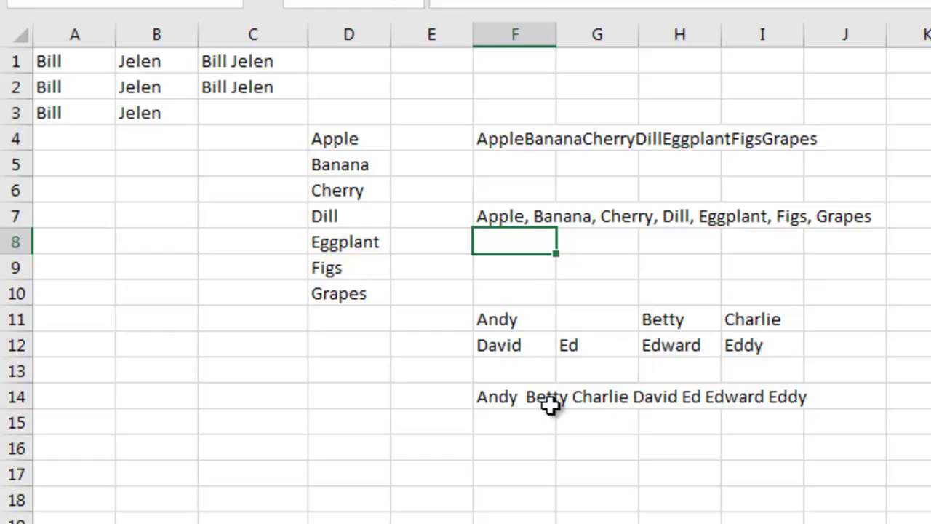
Change F14's TEXTJOIN delimiter from a space to " - " so the names join with dashes
{"action": "left_click", "coordinate": [518, 378]}
{"action": "left_click", "coordinate": [518, 397]}
{"action": "key", "text": "F2"}
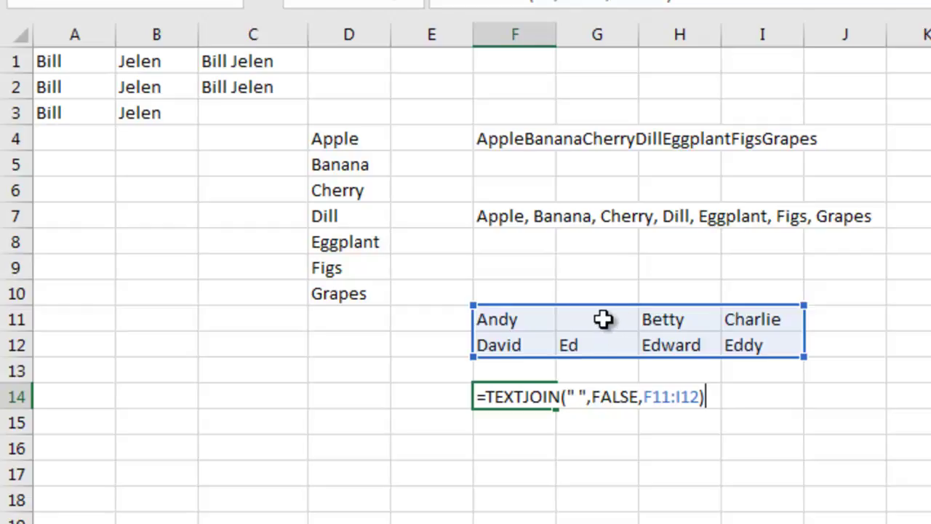
{"action": "left_click", "coordinate": [576, 392]}
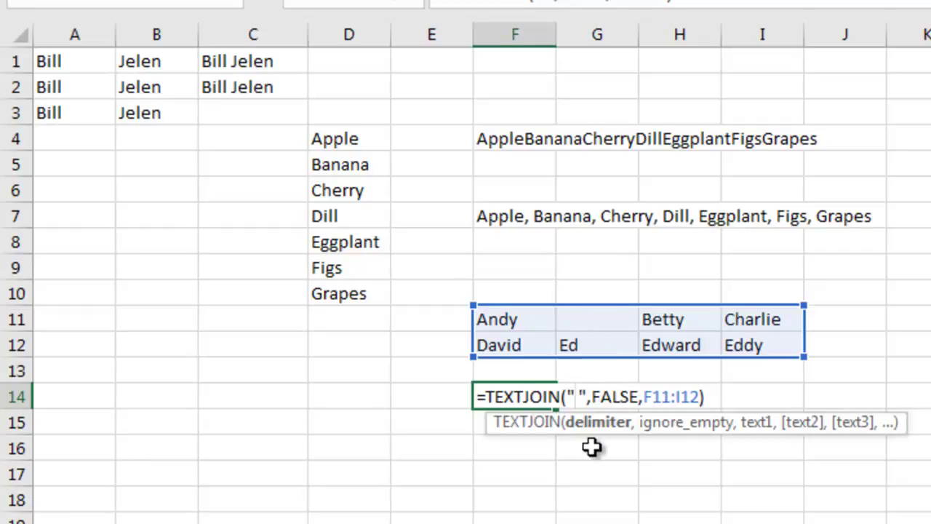
{"action": "type", "text": "-"}
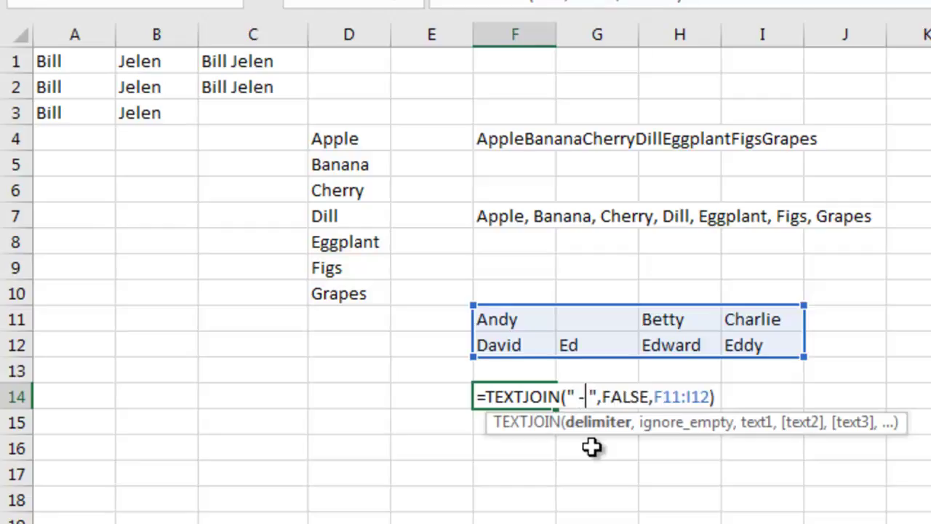
{"action": "key", "text": "ctrl+Return"}
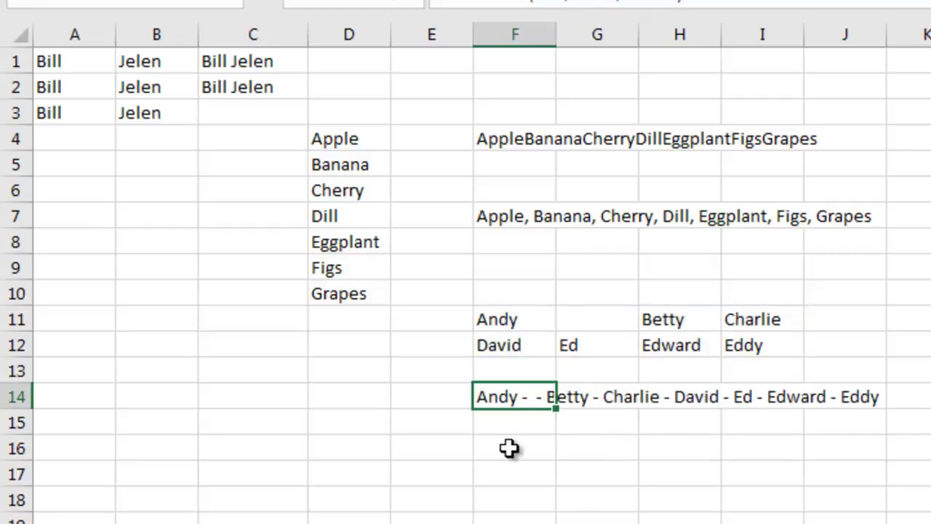
{"action": "left_click", "coordinate": [510, 441]}
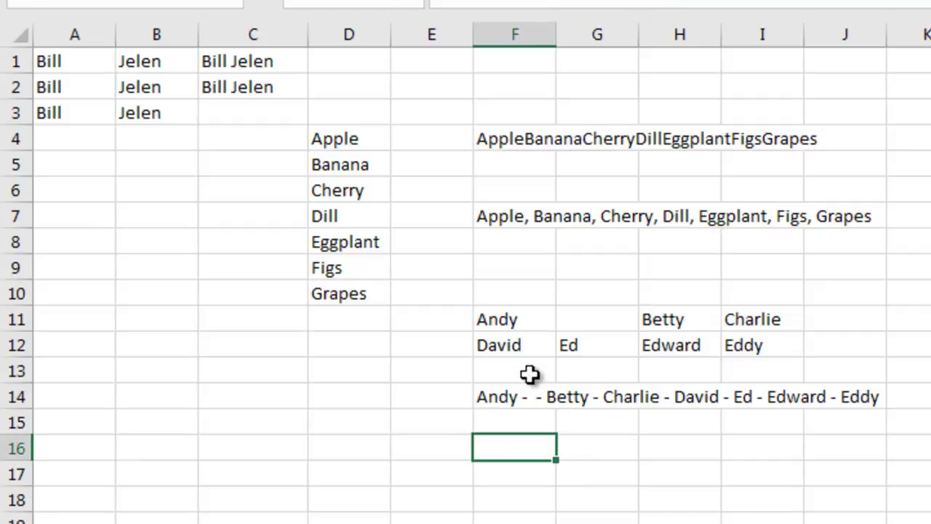